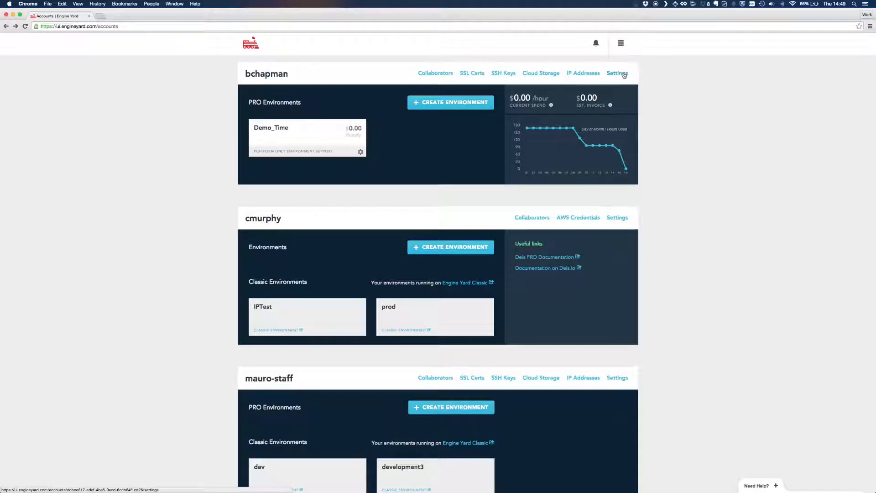
Create a PRO environment named Ruby_Production in the first account and use the Engine Yard Stack environment type
left_click(444, 102)
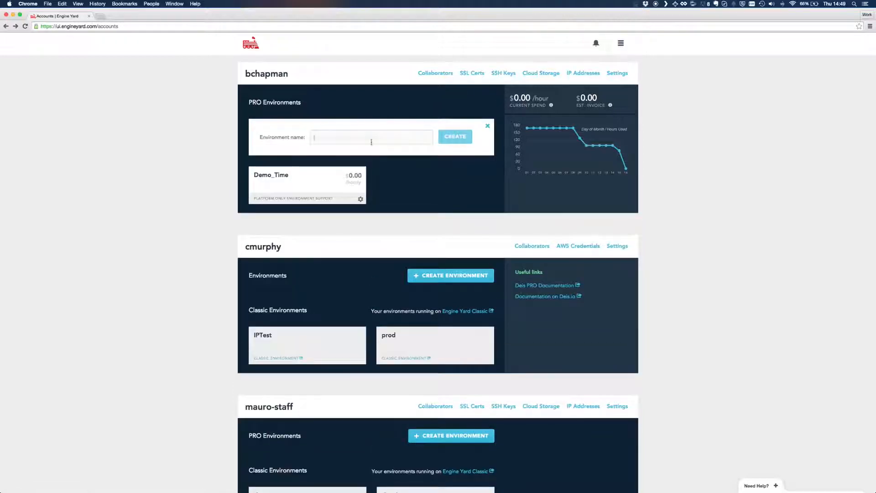
type("Ruby_Production")
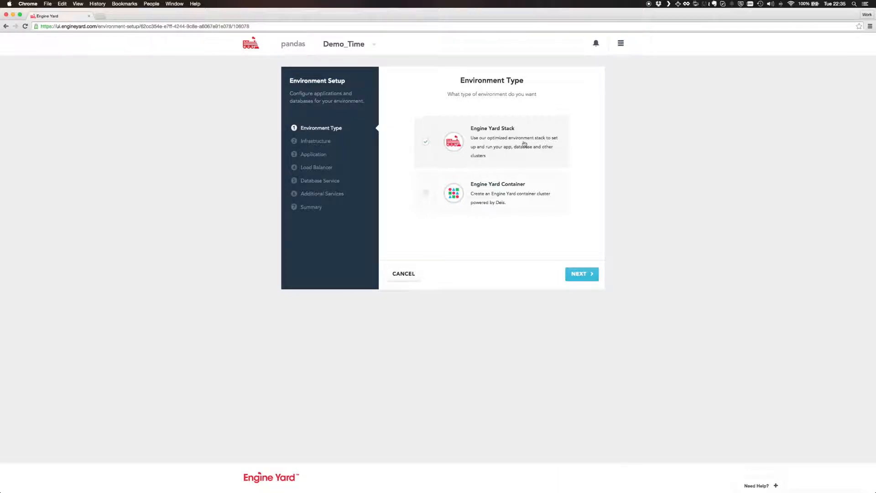
left_click(592, 275)
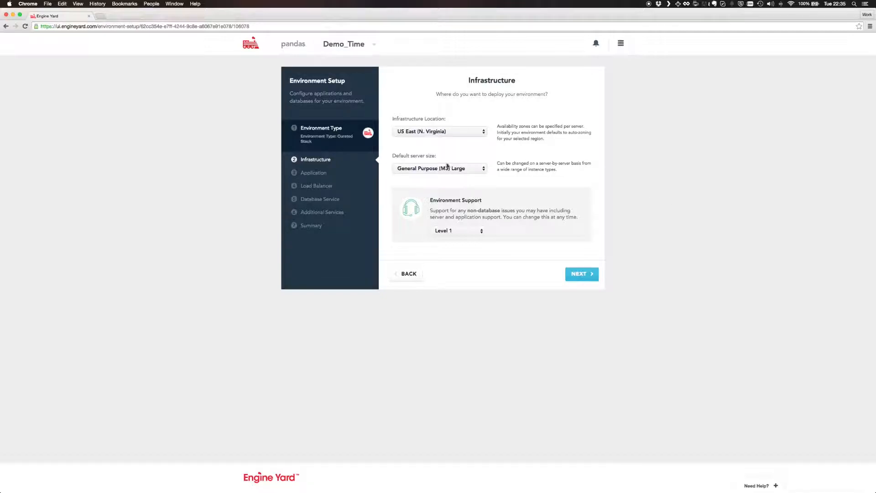
Configure the infrastructure with location EU (Ireland), default server size General Purpose (M3) Large and Platform Only environment support
left_click(444, 132)
left_click(437, 153)
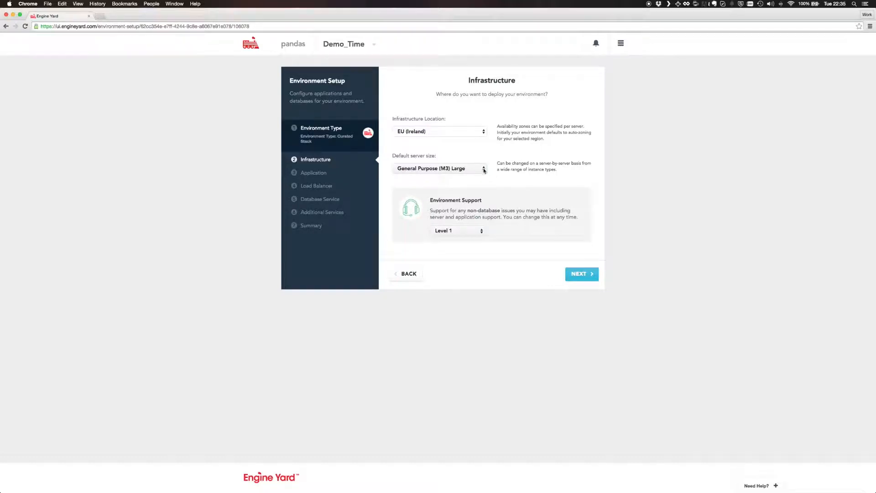
left_click(480, 168)
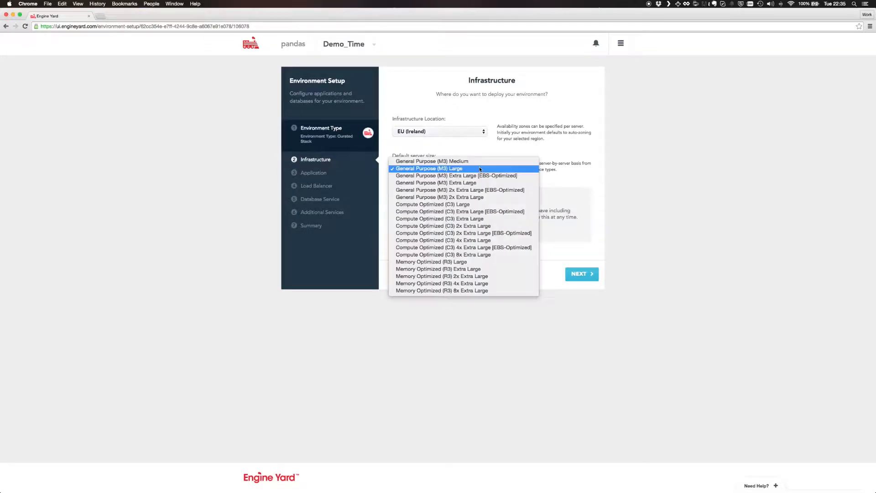
left_click(478, 168)
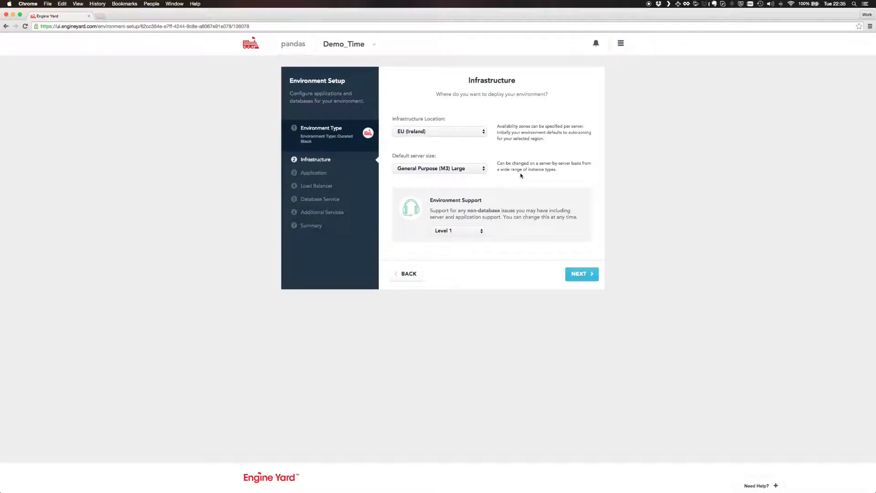
left_click(456, 233)
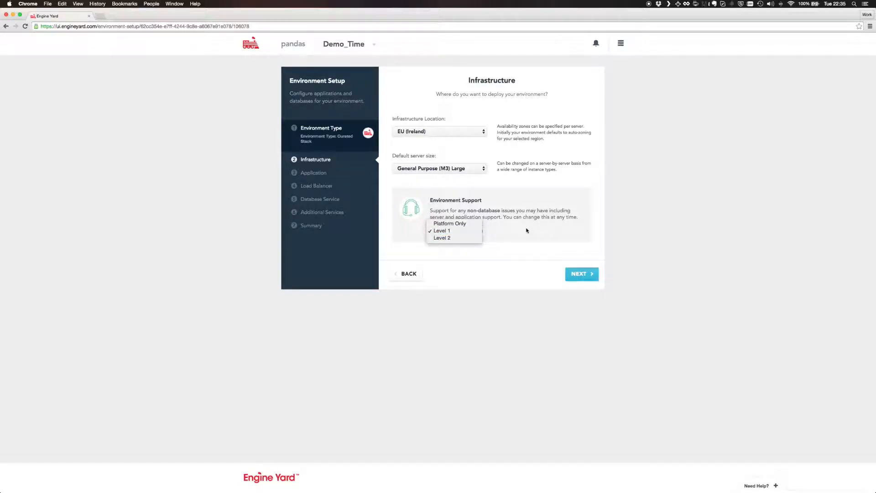
left_click(476, 223)
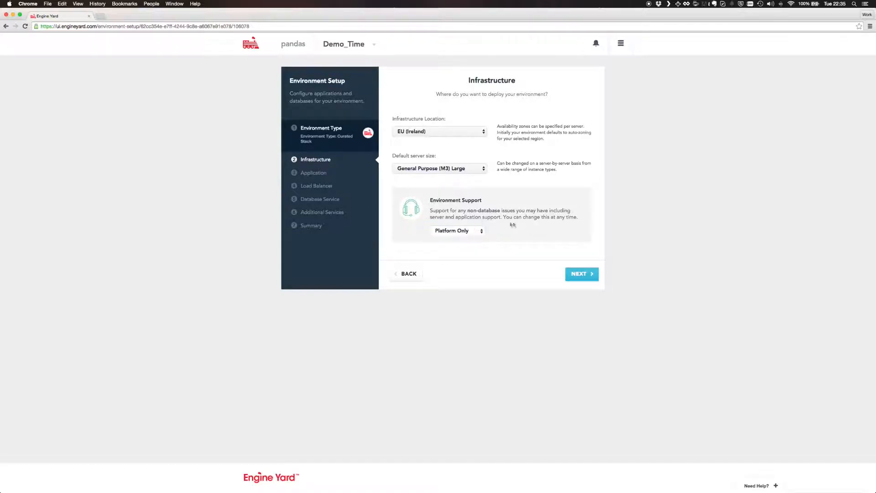
left_click(579, 274)
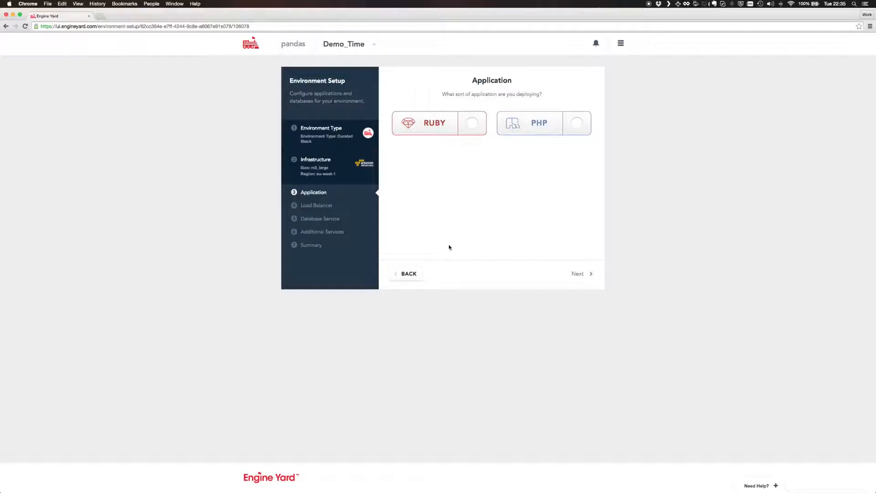
Choose Ruby with version Ruby 2.1 as the kind of application being deployed
left_click(465, 130)
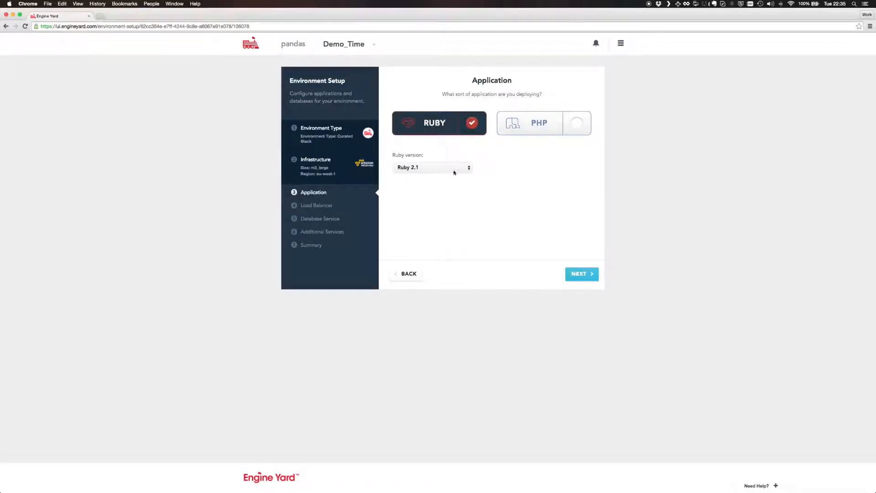
left_click(578, 273)
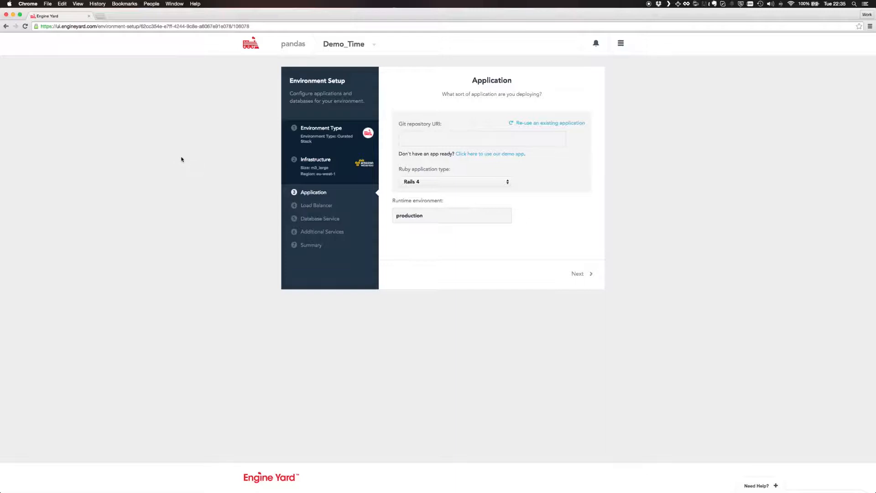
Copy the SSH clone URL from github.com/engineyard/todo and paste it as the application's Git repository URI in the environment setup
key("super+t")
type("https://github.com/engineyard/todo")
key("Return")
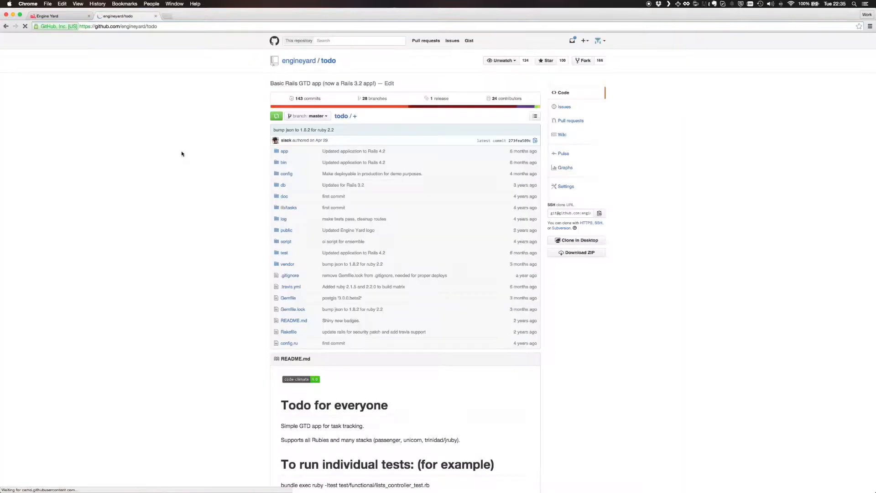
left_click(598, 213)
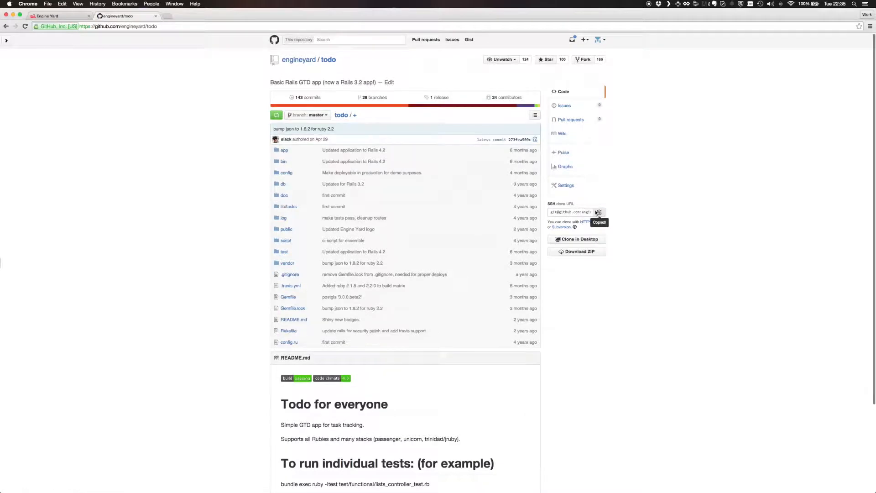
key("ctrl+shift+Tab")
left_click(448, 139)
key("super+v")
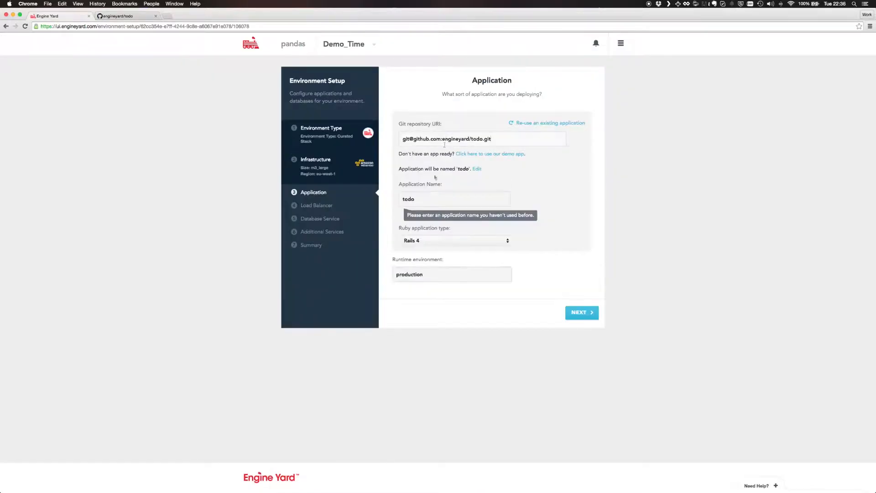
Set the application's runtime environment to Testing and keep the recommended load balancer
double_click(445, 277)
type("Testing")
left_click(581, 314)
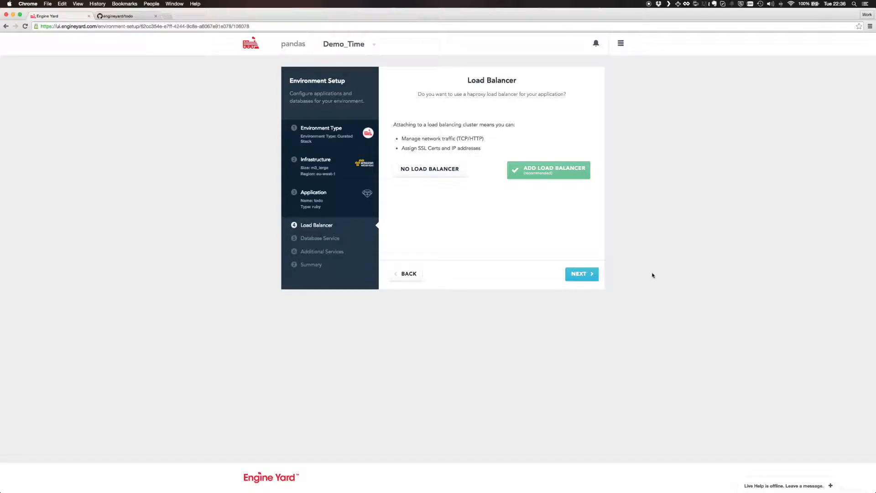
left_click(579, 276)
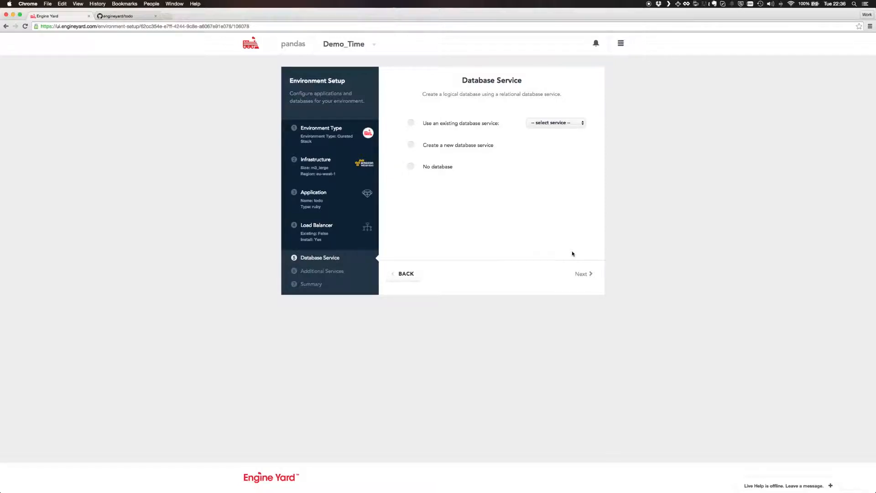
Create a new database service that uses MySQL Community Edition 5.6.22
left_click(446, 144)
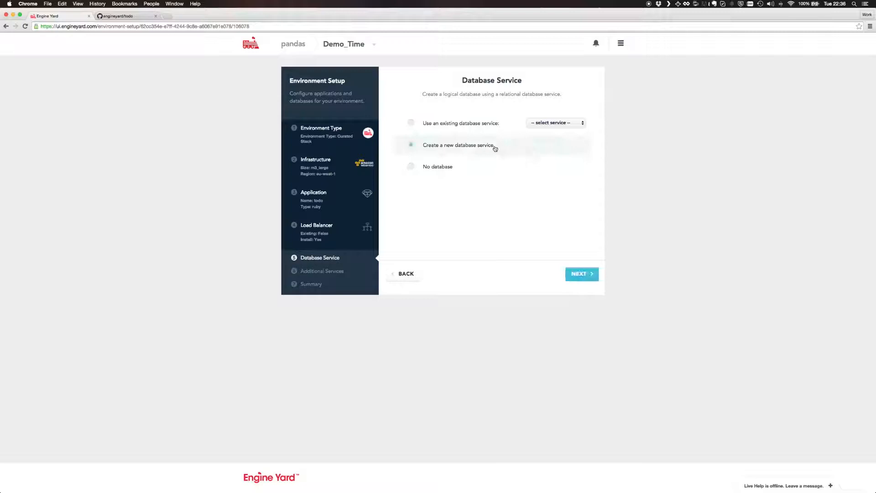
left_click(578, 276)
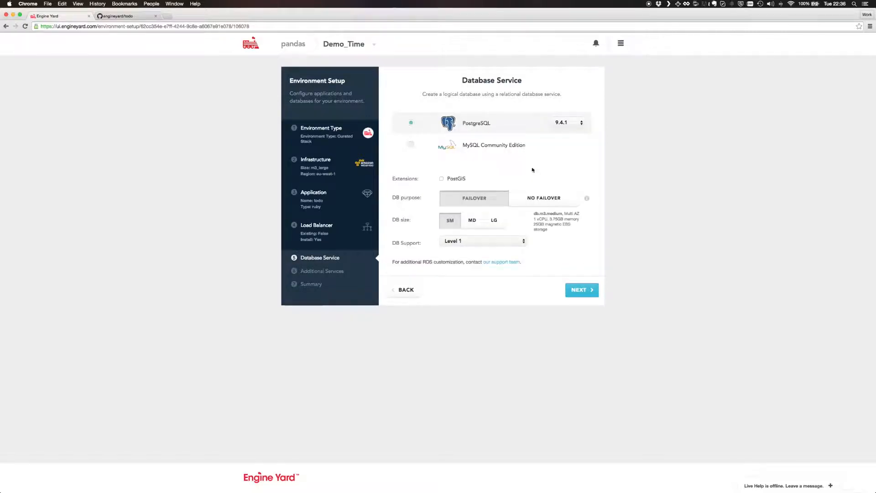
left_click(496, 146)
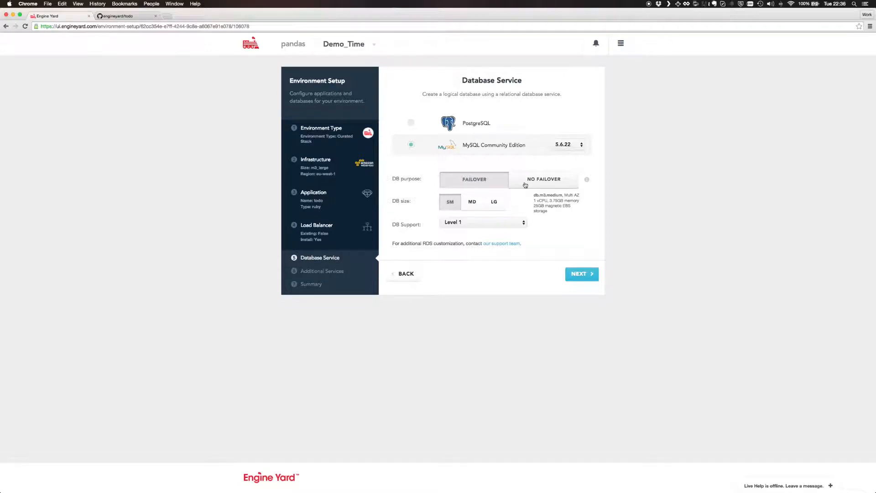
Compare the specifications of the MD and LG database sizes and return to SM
left_click(472, 201)
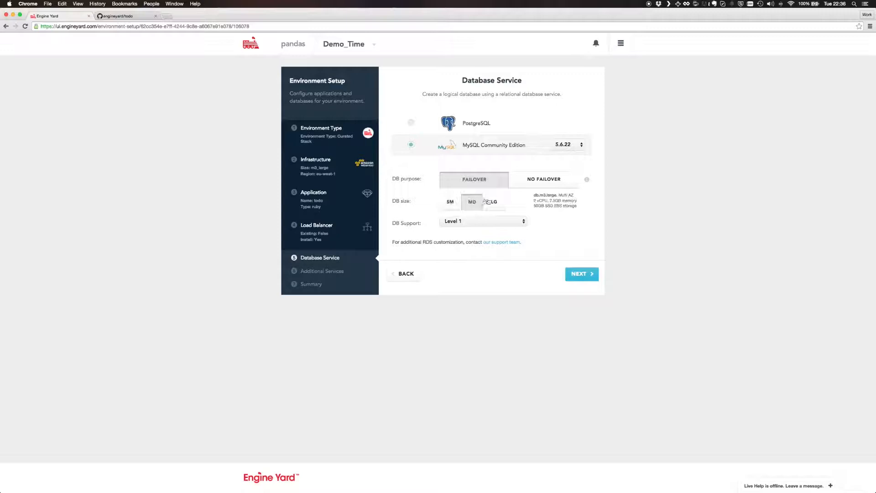
left_click(493, 202)
left_click_drag(532, 195, 576, 196)
left_click(452, 202)
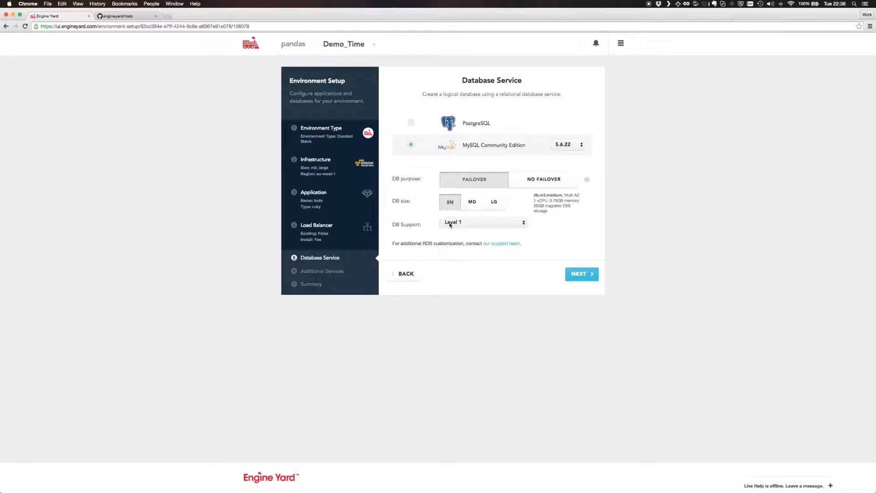
Set the database support to Platform Only and accept the database service configuration
left_click(452, 222)
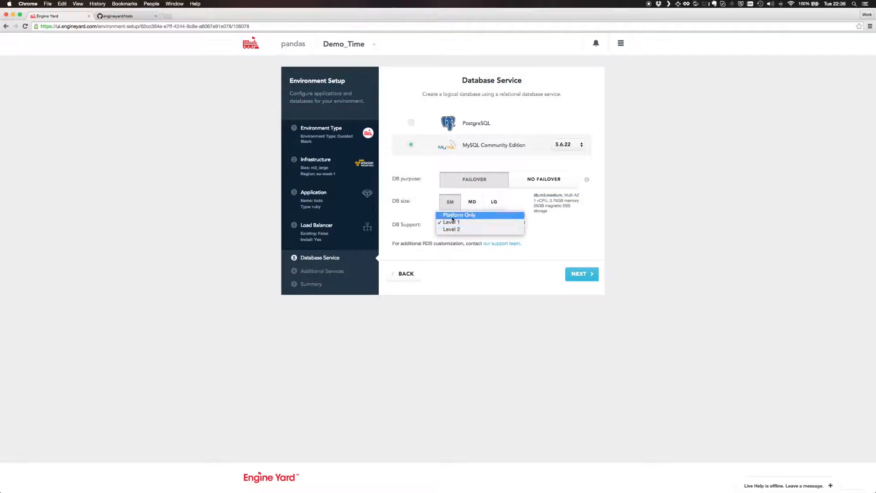
left_click(453, 215)
left_click(577, 274)
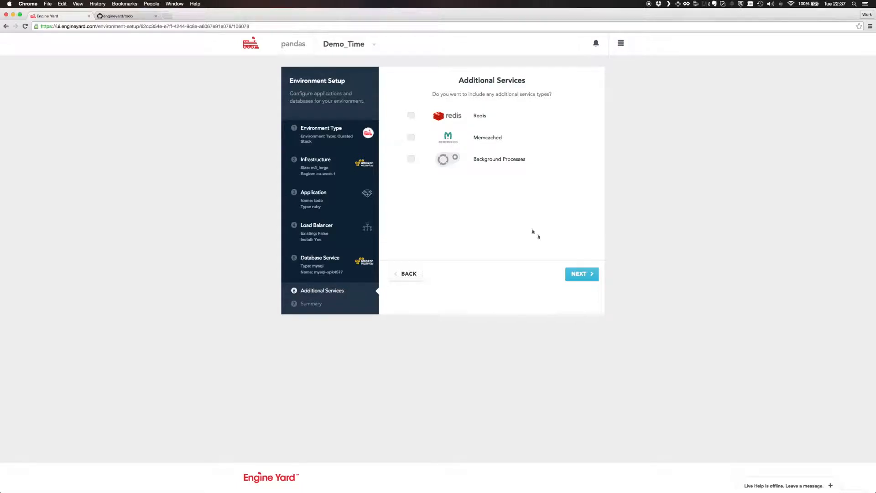
Include Redis as an additional service and create the environment's clusters
left_click(411, 115)
left_click(574, 272)
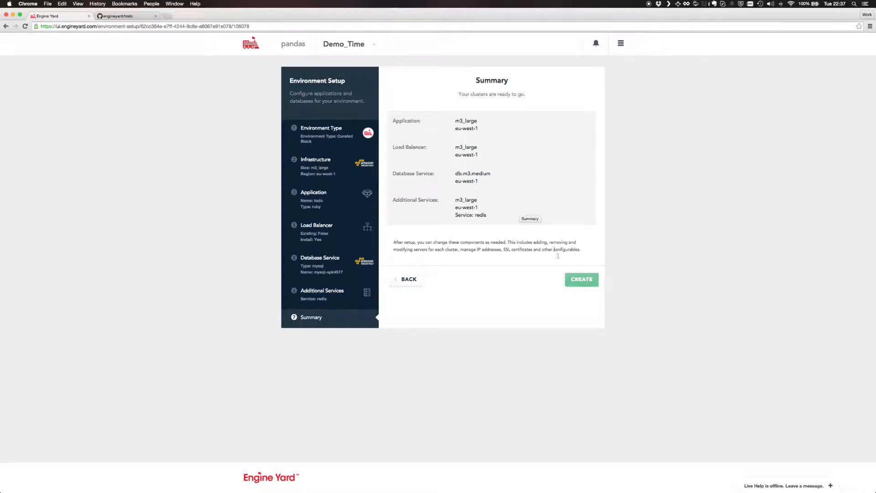
left_click(574, 280)
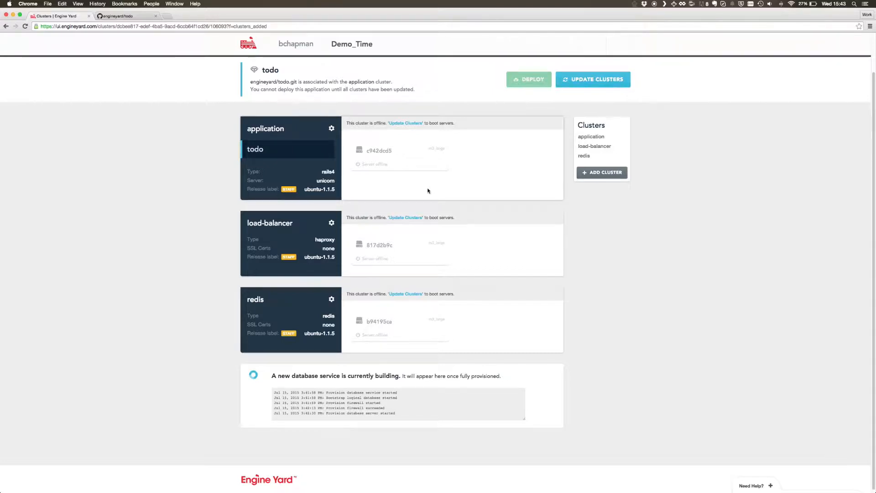
Add one General Purpose (M3) Large server in the Default location to the application cluster
left_click(272, 129)
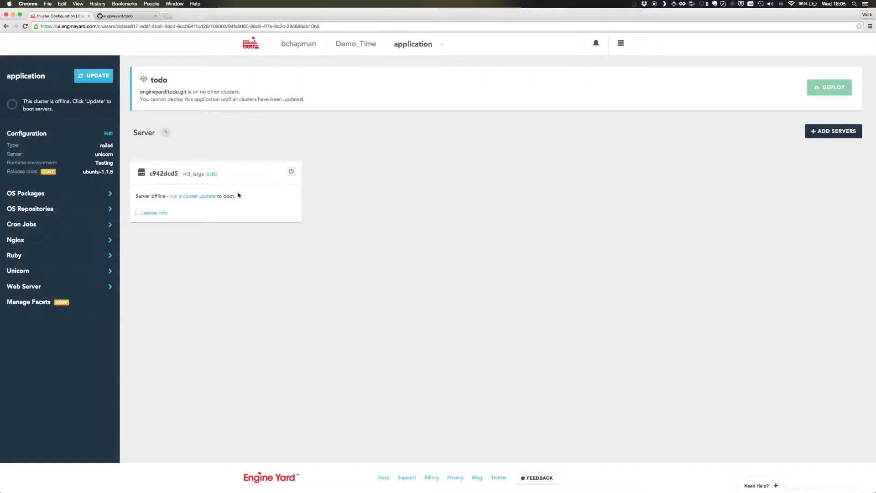
left_click(819, 135)
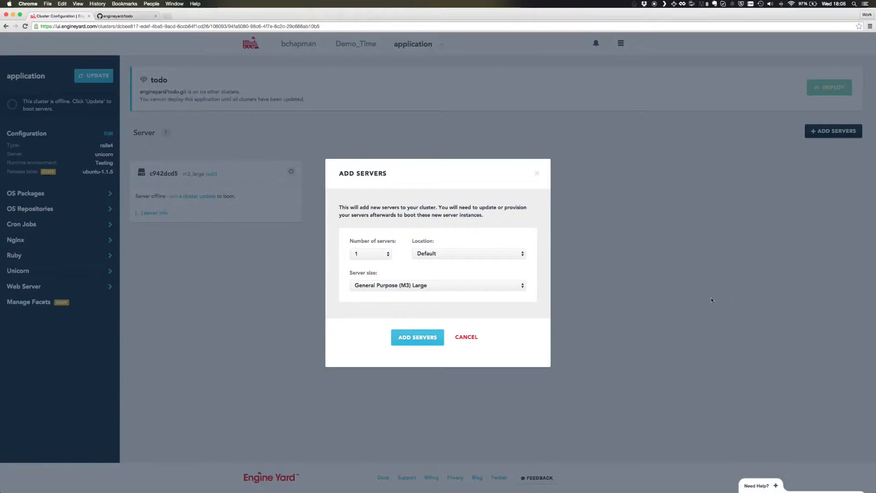
mouse_move(434, 256)
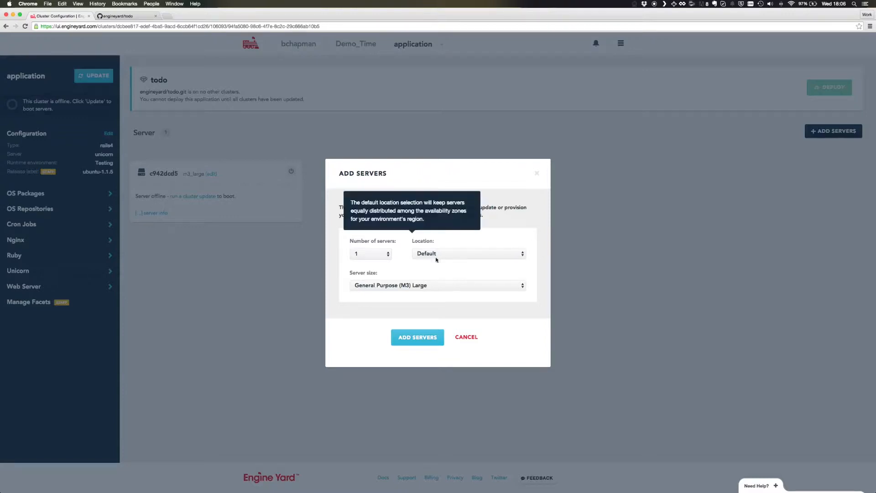
left_click(437, 254)
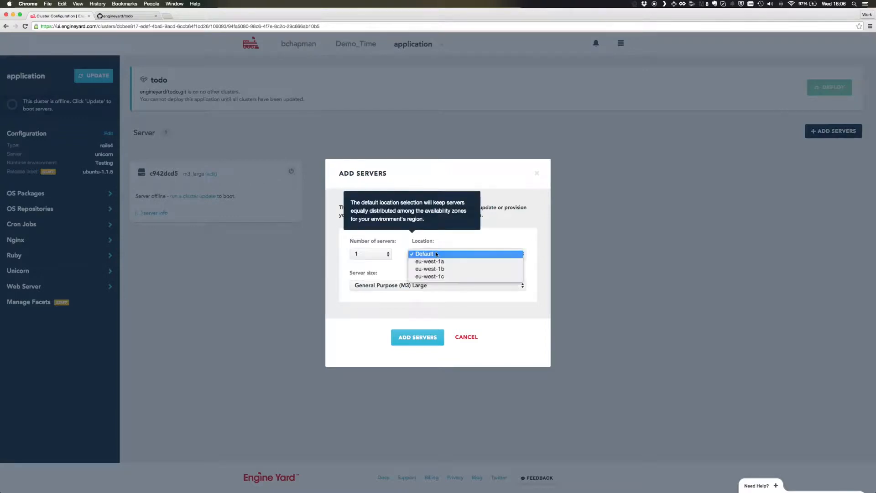
left_click(437, 254)
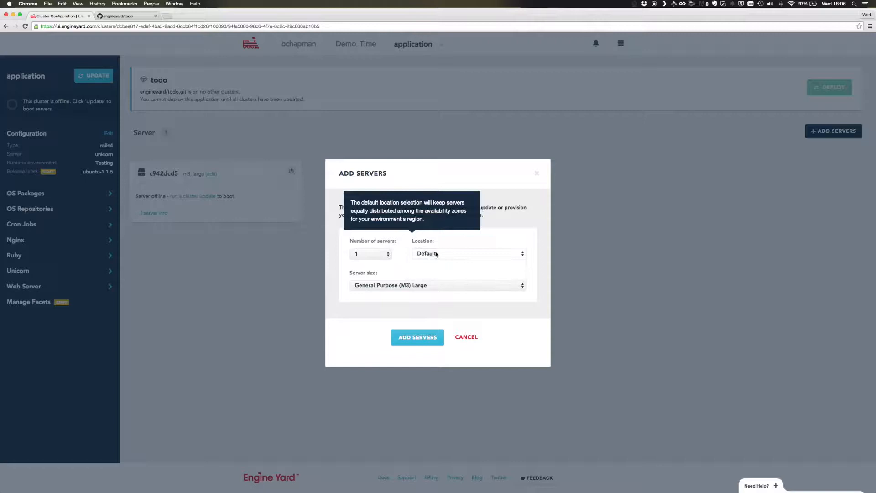
left_click(390, 254)
left_click(389, 254)
left_click(410, 338)
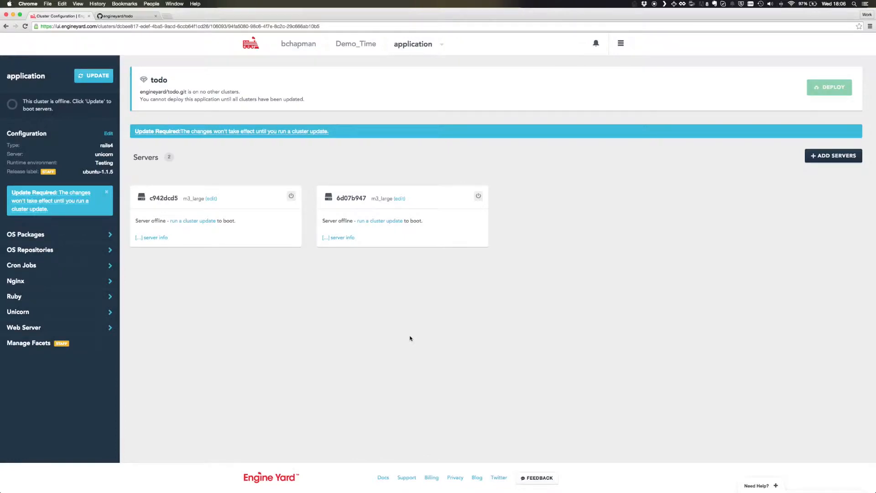
Add the OS package imagemagick to the application cluster and save the package list
left_click(64, 237)
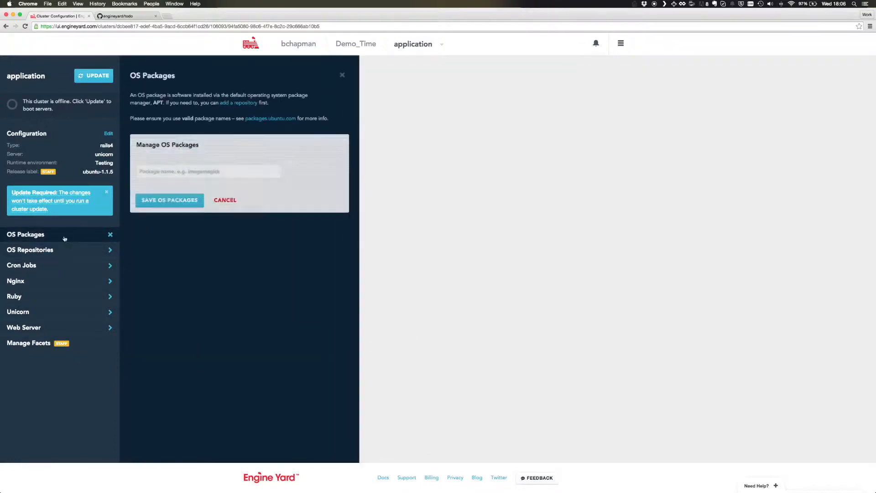
left_click(195, 170)
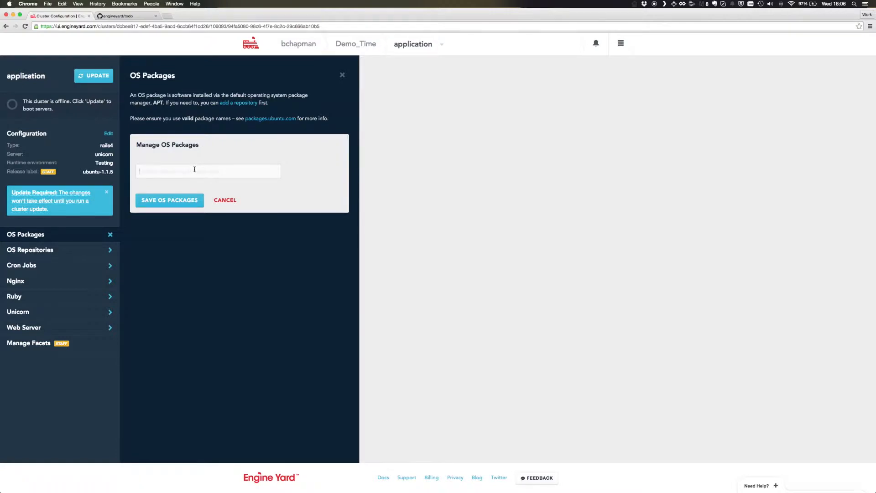
type("imagemagick")
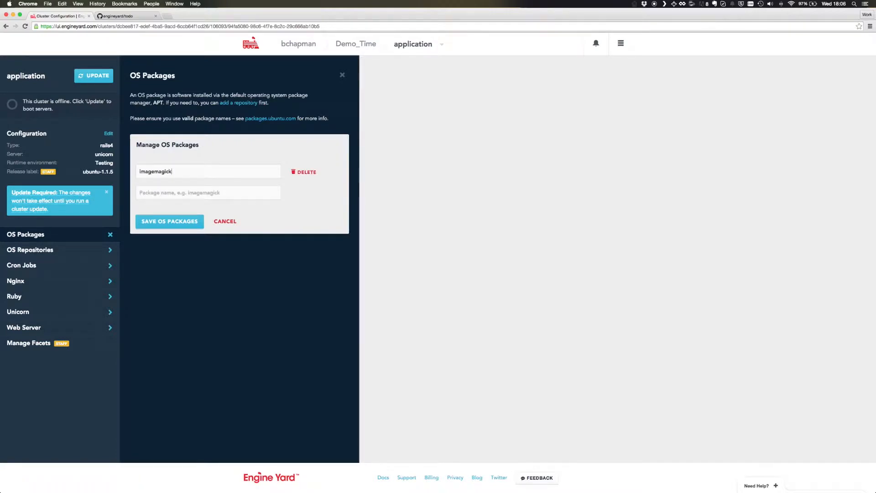
left_click(179, 222)
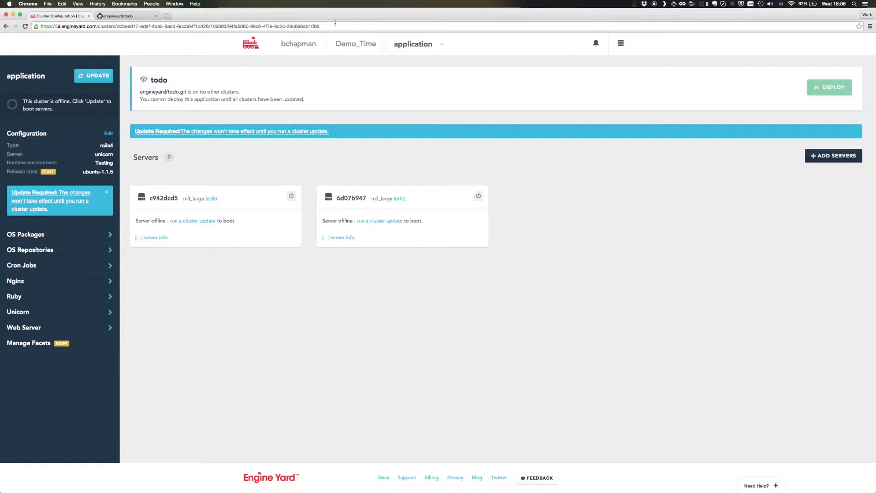
Enable the last listed MacPro SSH key for the Demo_Time environment
left_click(350, 45)
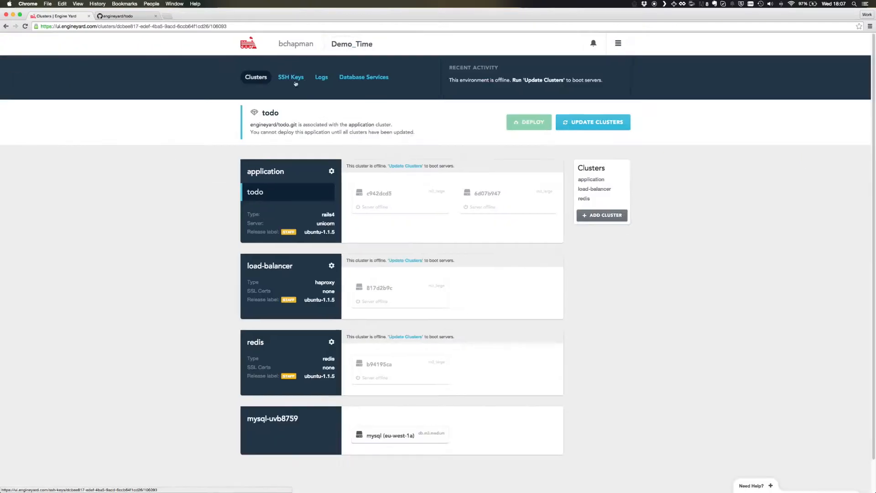
left_click(294, 78)
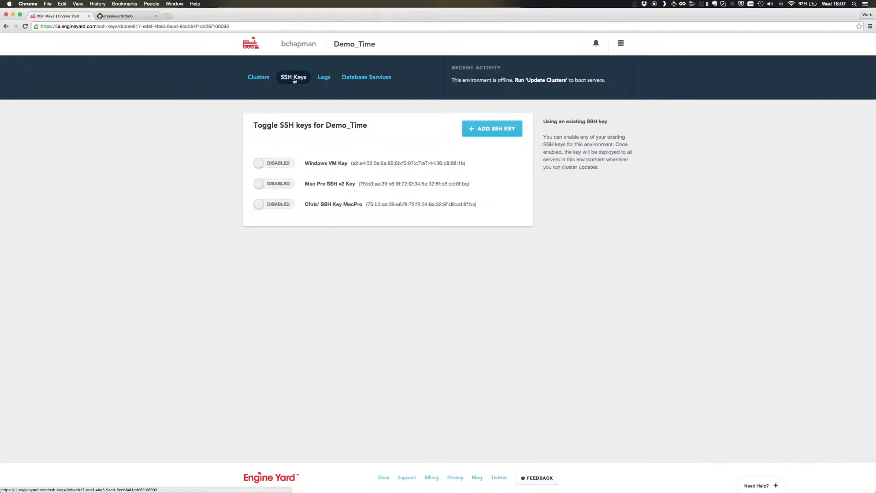
left_click(273, 206)
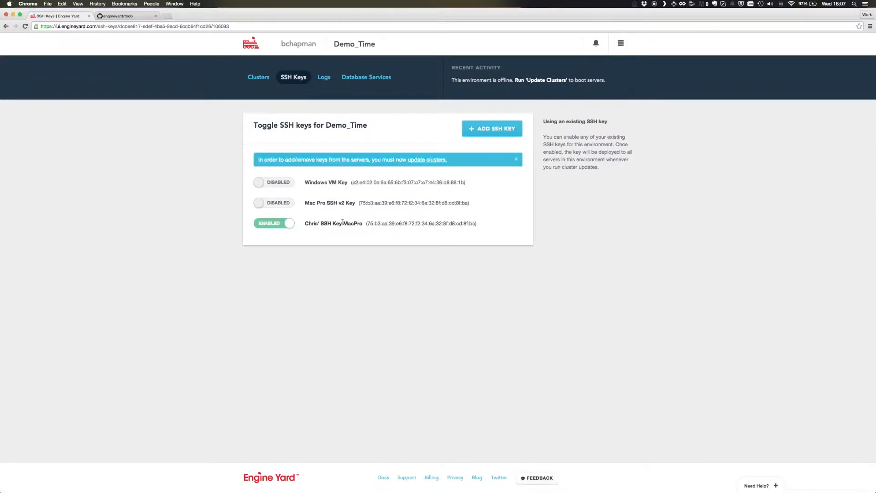
Review the pending cluster changes and start updating the application, load-balancer and redis clusters with the latest platform patch updates
left_click(267, 79)
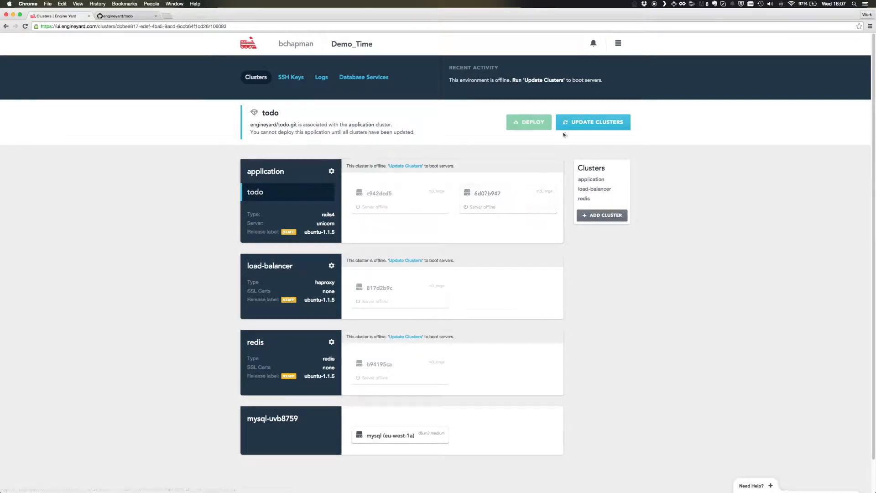
left_click(586, 131)
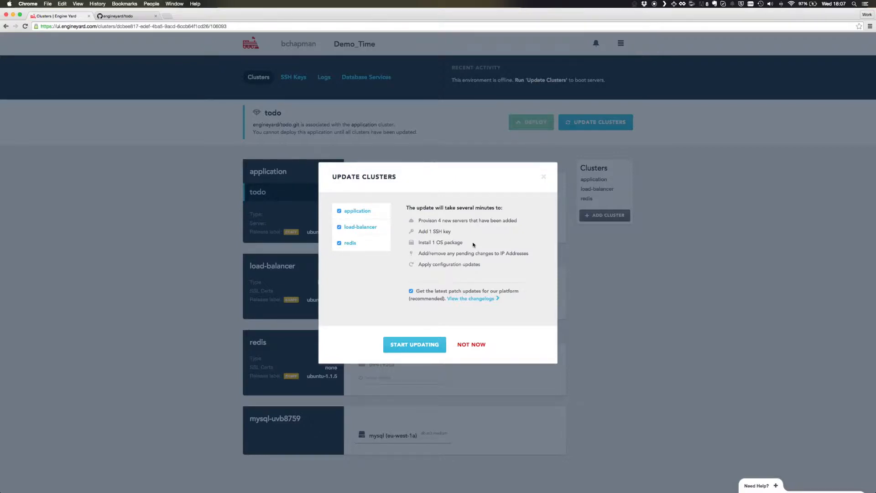
left_click(354, 211)
left_click(353, 216)
left_click(352, 228)
left_click(350, 245)
left_click(411, 345)
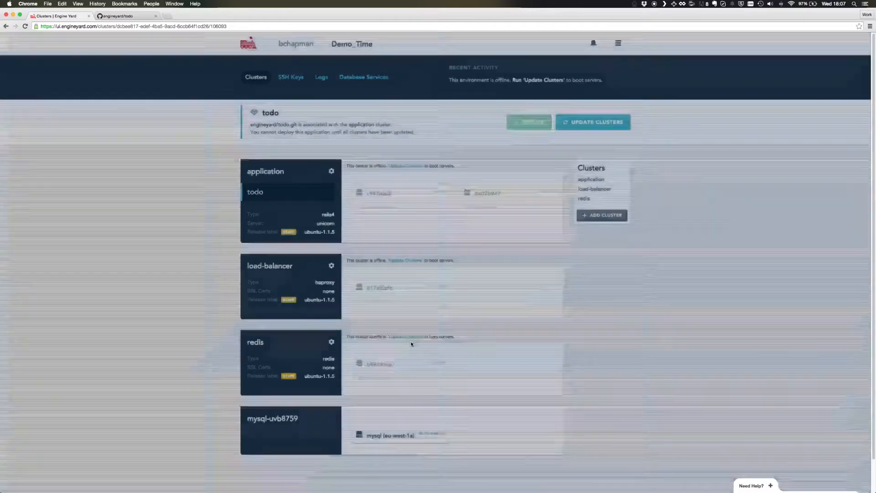
Examine the update details of the application cluster to follow its progress
scroll(186, 275, "down", 1)
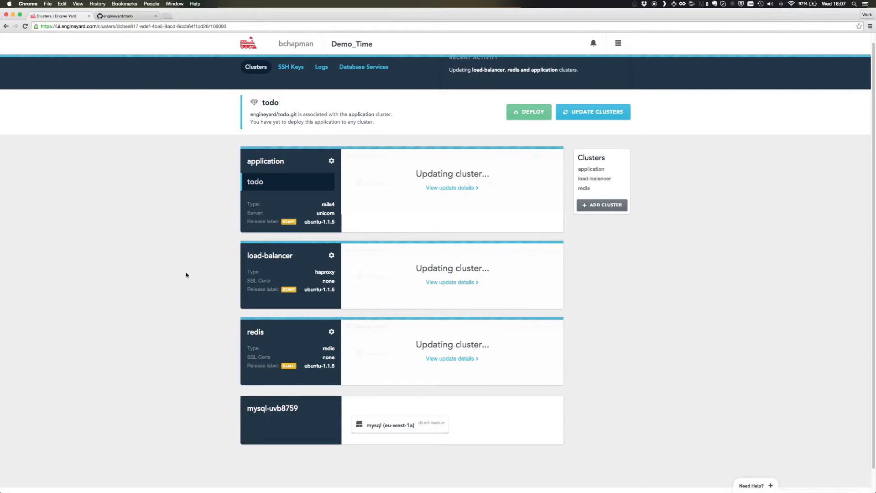
left_click(431, 191)
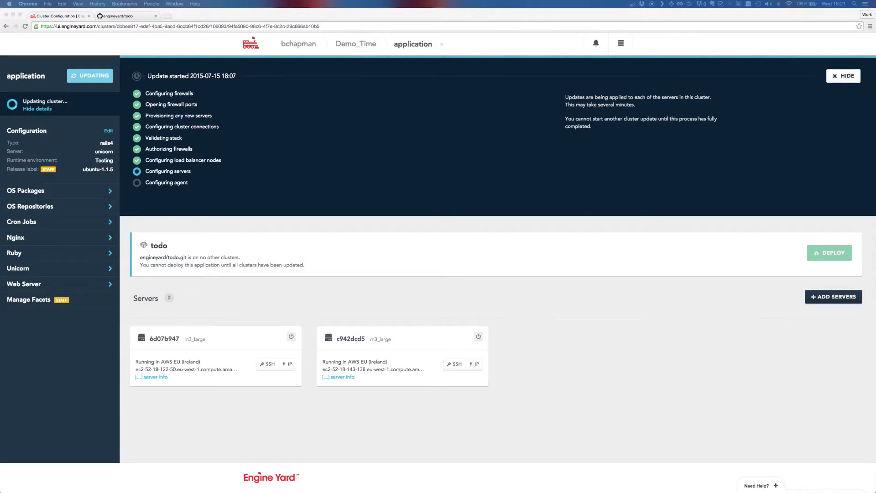
key("super+Tab")
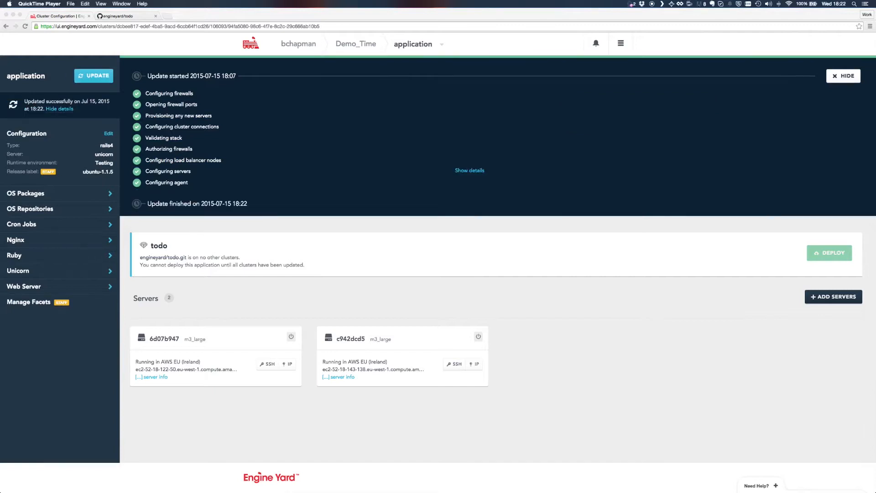